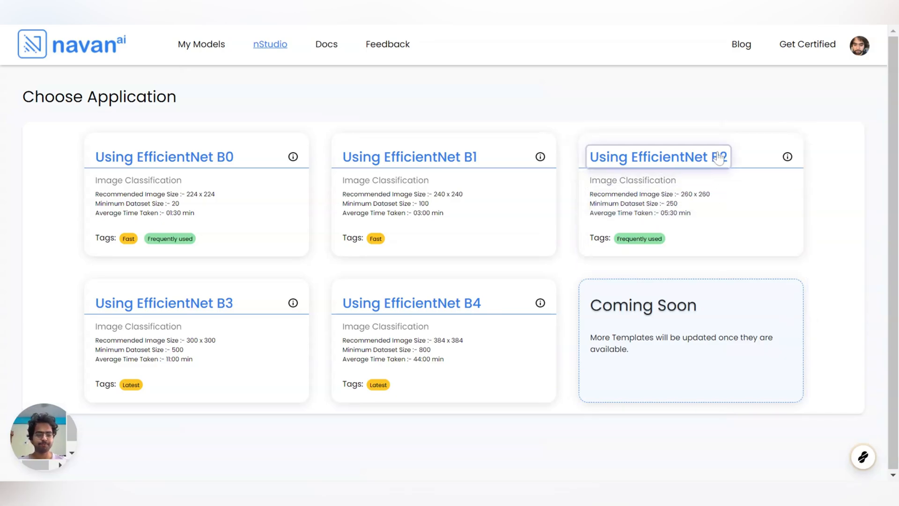
# Create a new image classification model from the EfficientNet B2 template
pyautogui.click(714, 172)
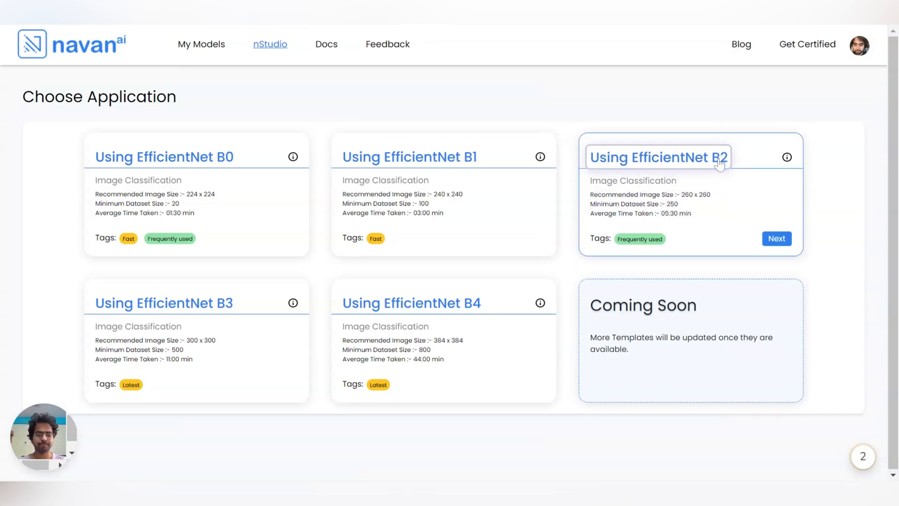
pyautogui.click(776, 238)
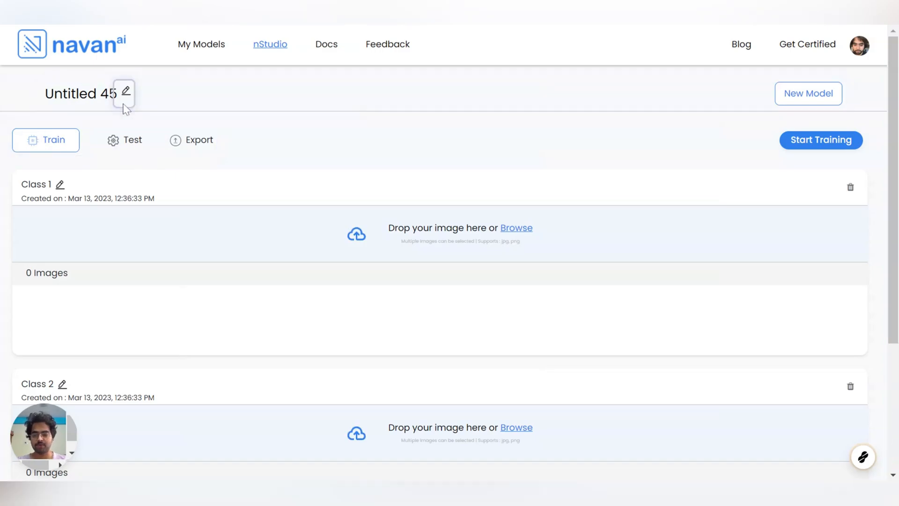
# Replace the model's default name with "Water Level indication in bottles"
pyautogui.click(126, 96)
pyautogui.click(125, 96)
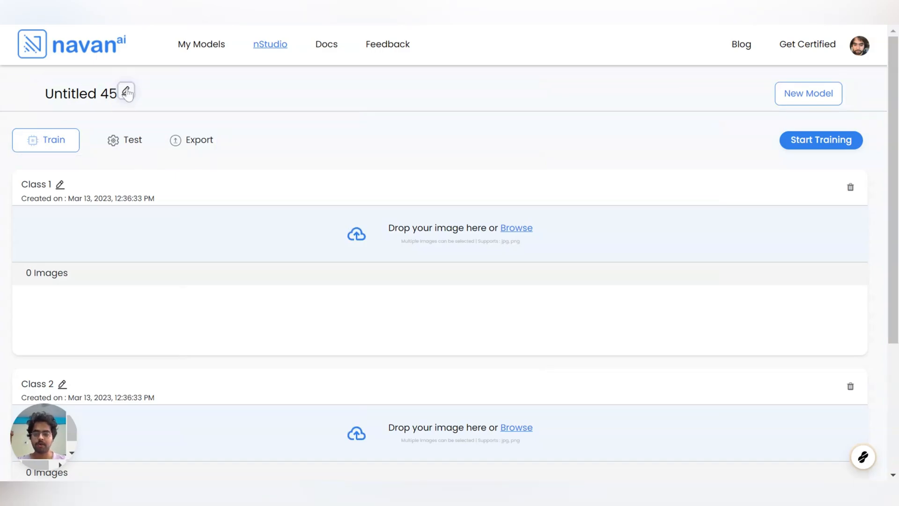
pyautogui.click(125, 92)
pyautogui.press('BackSpace')
pyautogui.press('BackSpace')
pyautogui.press('BackSpace')
pyautogui.press('BackSpace')
pyautogui.press('BackSpace')
pyautogui.press('BackSpace')
pyautogui.press('BackSpace')
pyautogui.press('BackSpace')
pyautogui.press('BackSpace')
pyautogui.press('BackSpace')
pyautogui.press('BackSpace')
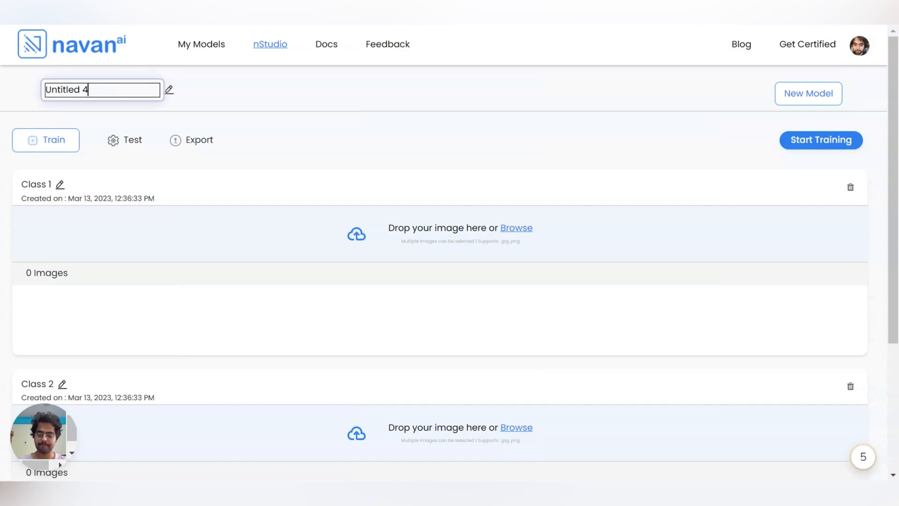
pyautogui.write('W')
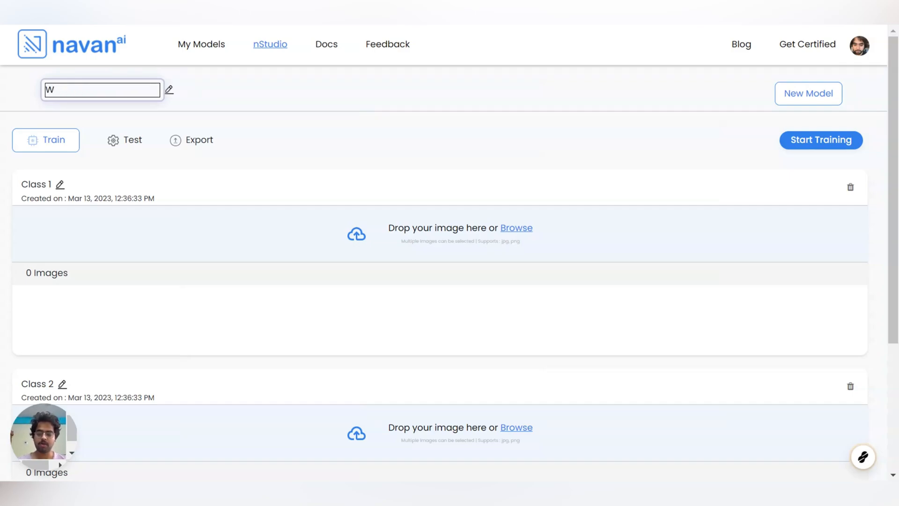
pyautogui.write('ater')
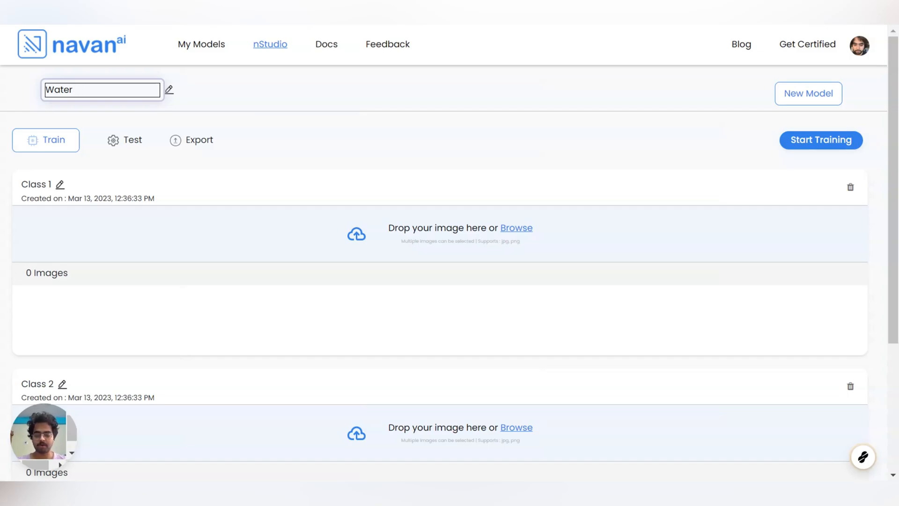
pyautogui.write(' Level indicatio')
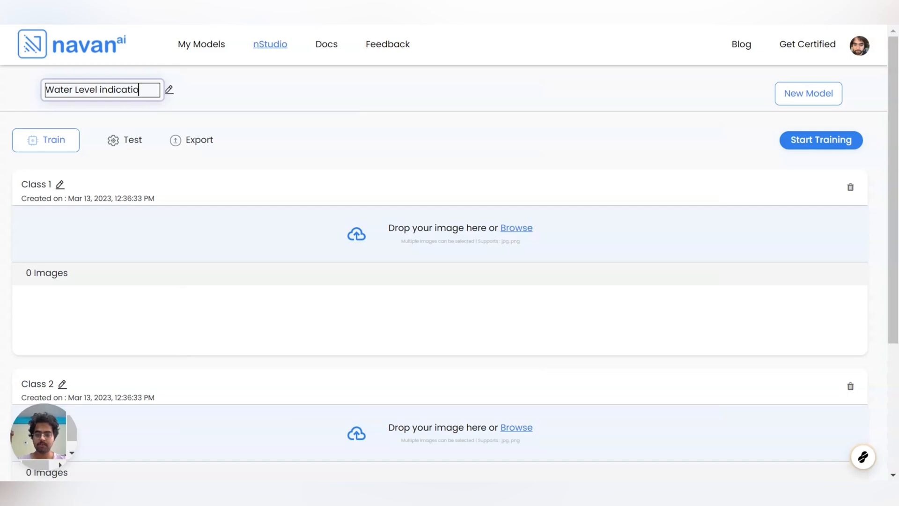
pyautogui.write('n in bottlw')
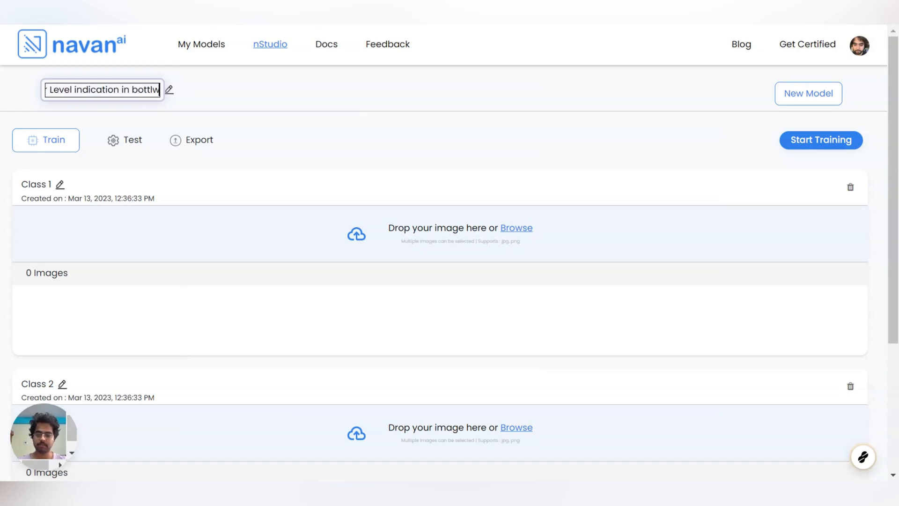
pyautogui.press('BackSpace')
pyautogui.write('es')
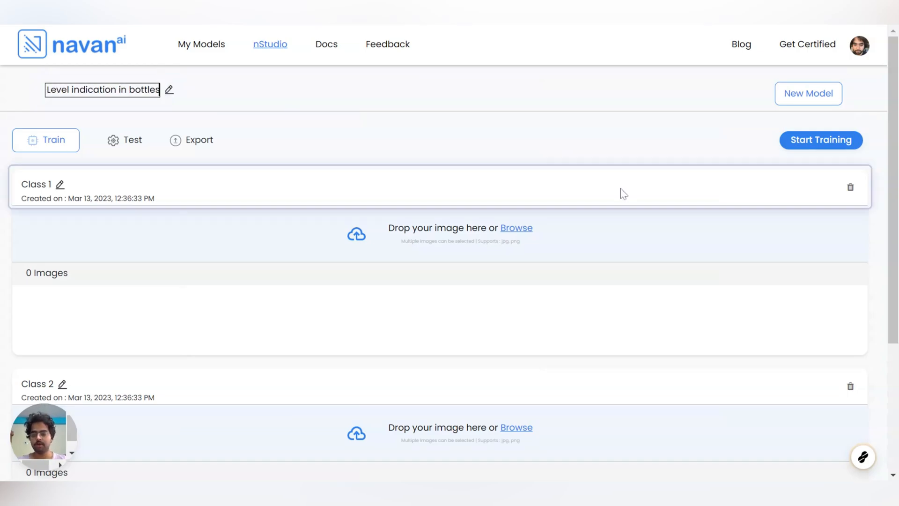
# Change the capital L of "Level" in the model's name to lowercase and save the name
pyautogui.press('Left')
pyautogui.press('Left')
pyautogui.press('Left')
pyautogui.press('Left')
pyautogui.press('Left')
pyautogui.press('Left')
pyautogui.press('Left')
pyautogui.press('Left')
pyautogui.press('Left')
pyautogui.press('Left')
pyautogui.press('Left')
pyautogui.press('Left')
pyautogui.press('Left')
pyautogui.press('Left')
pyautogui.press('Left')
pyautogui.press('Left')
pyautogui.press('Left')
pyautogui.press('Left')
pyautogui.press('Left')
pyautogui.press('Left')
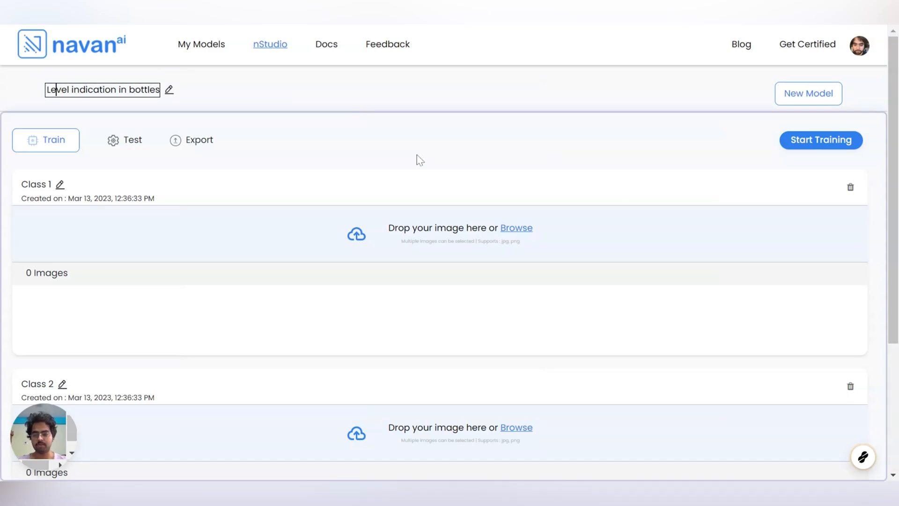
pyautogui.press('Right')
pyautogui.press('Right')
pyautogui.press('Right')
pyautogui.press('Right')
pyautogui.press('Right')
pyautogui.press('Right')
pyautogui.press('Right')
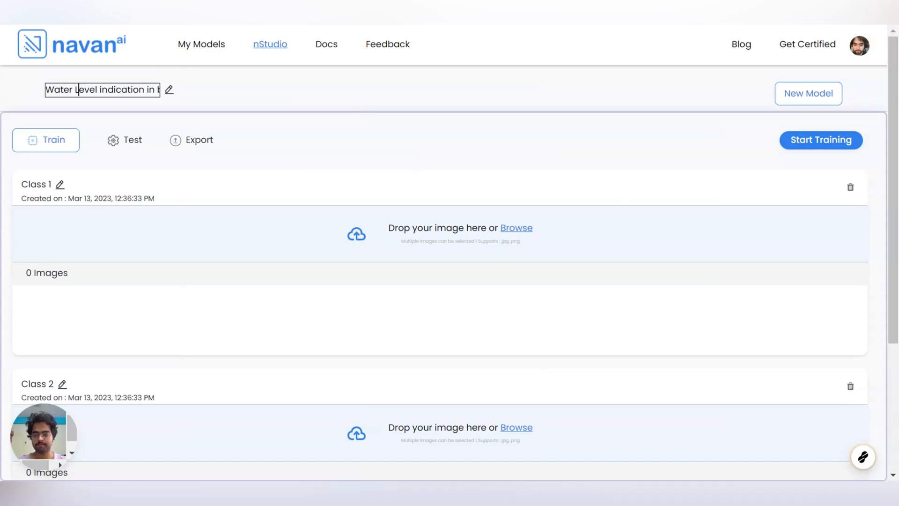
pyautogui.press('BackSpace')
pyautogui.write('l')
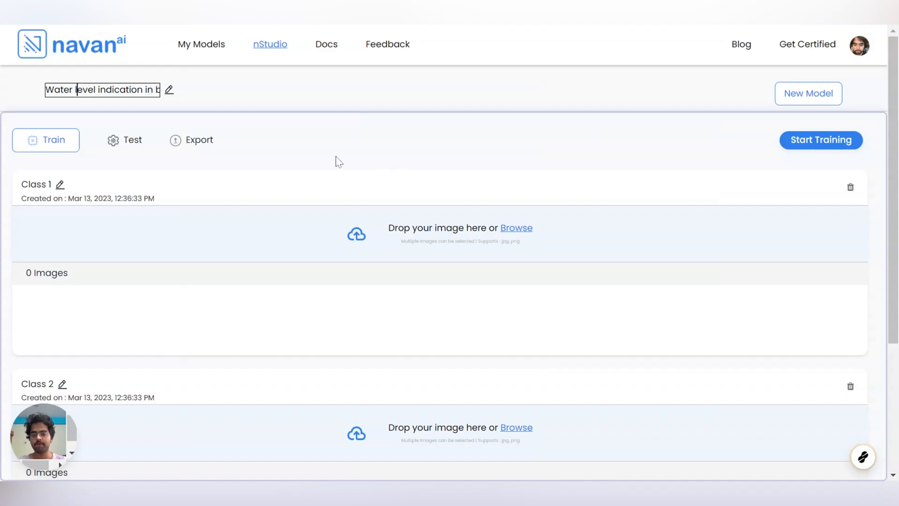
pyautogui.click(205, 96)
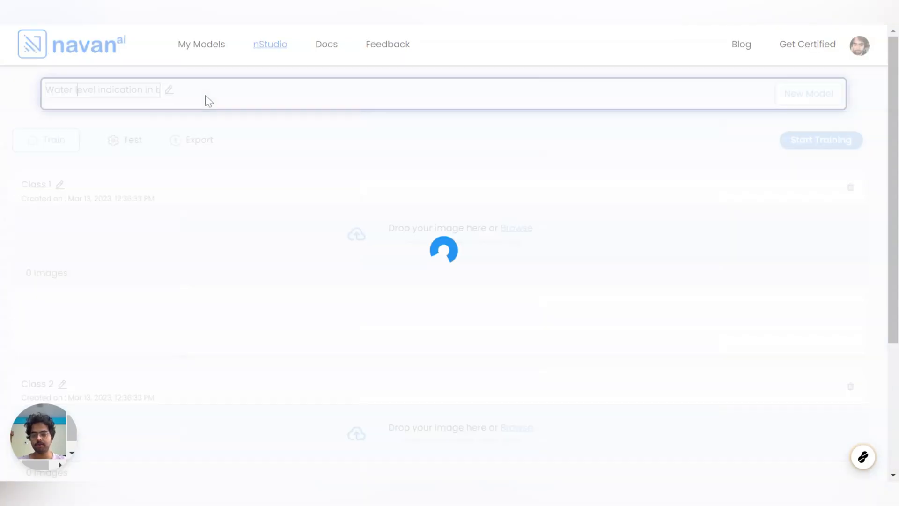
# Rename Class 1 as "Full water level"
pyautogui.click(60, 184)
pyautogui.press('BackSpace')
pyautogui.press('BackSpace')
pyautogui.press('BackSpace')
pyautogui.press('BackSpace')
pyautogui.press('BackSpace')
pyautogui.press('BackSpace')
pyautogui.press('BackSpace')
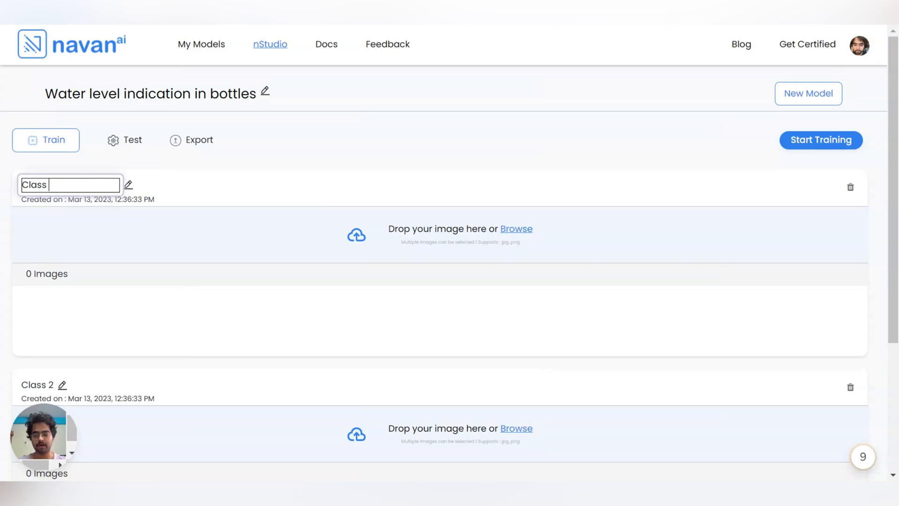
pyautogui.write('Full water ')
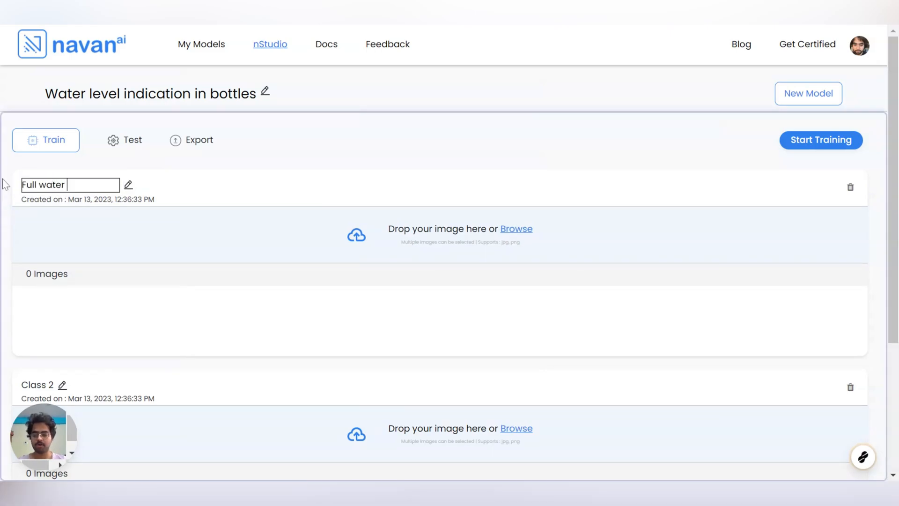
pyautogui.write('level')
pyautogui.press('Return')
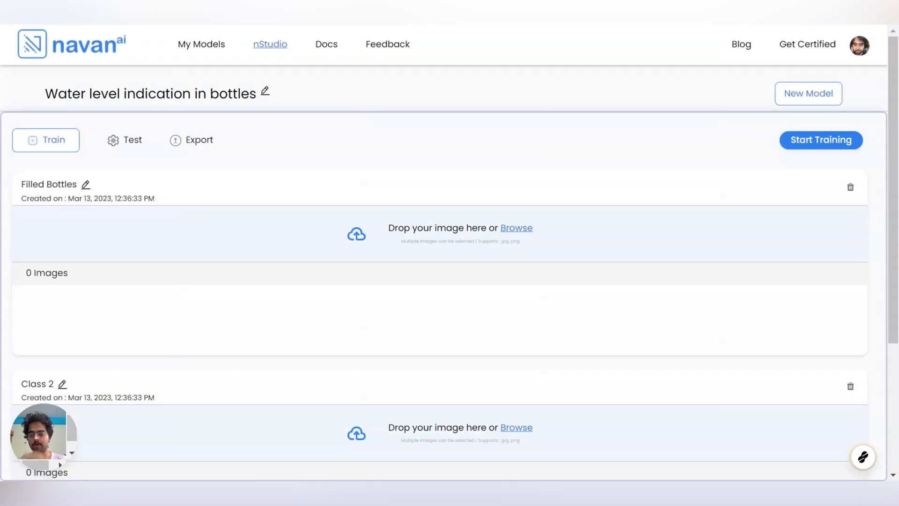
# Rename Class 2 as "Half water level"
pyautogui.scroll(-3, 132, 303)
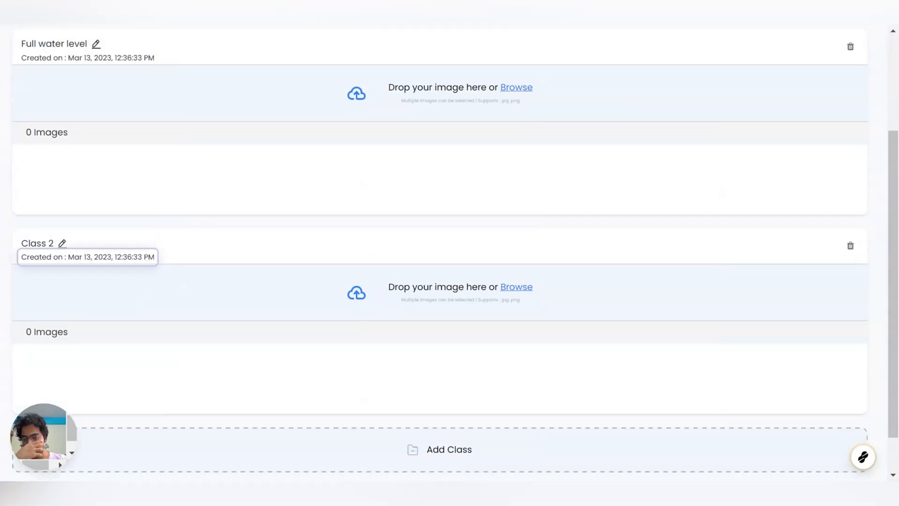
pyautogui.click(61, 244)
pyautogui.doubleClick(51, 243)
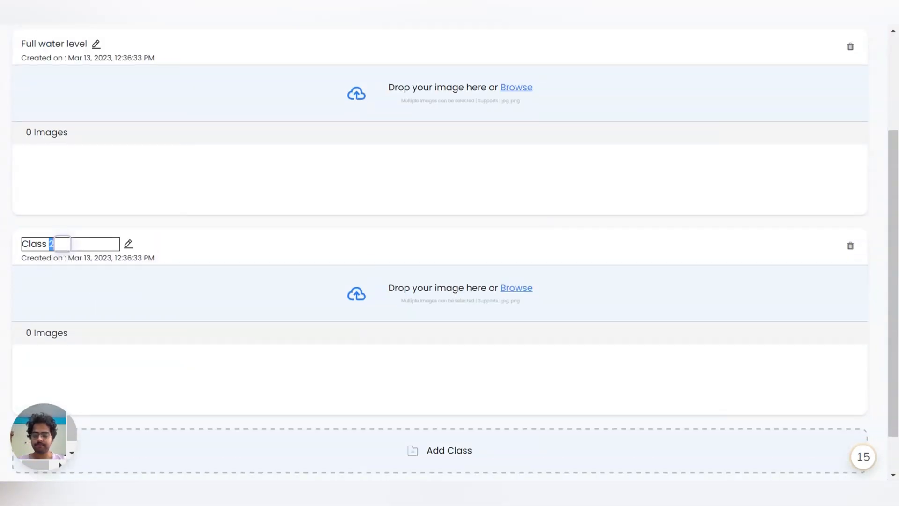
pyautogui.click(412, 492)
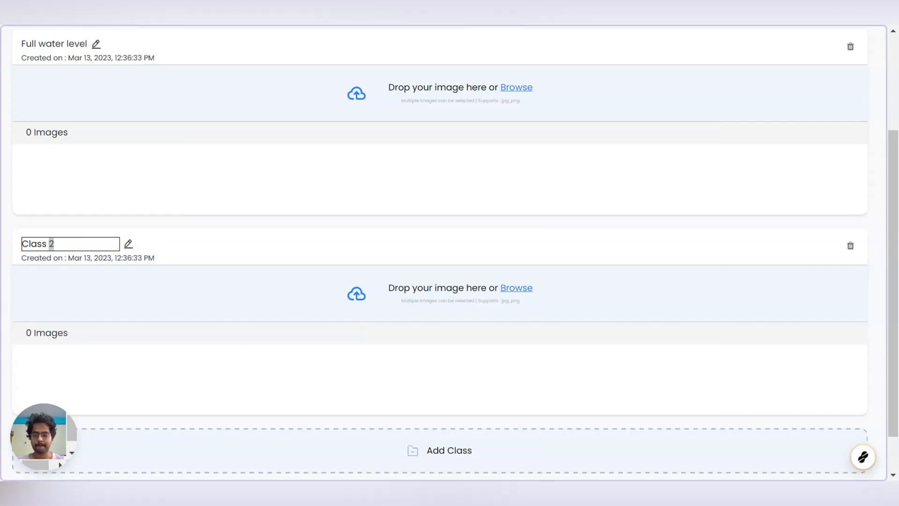
pyautogui.press('BackSpace')
pyautogui.press('BackSpace')
pyautogui.press('BackSpace')
pyautogui.press('BackSpace')
pyautogui.press('BackSpace')
pyautogui.press('BackSpace')
pyautogui.press('BackSpace')
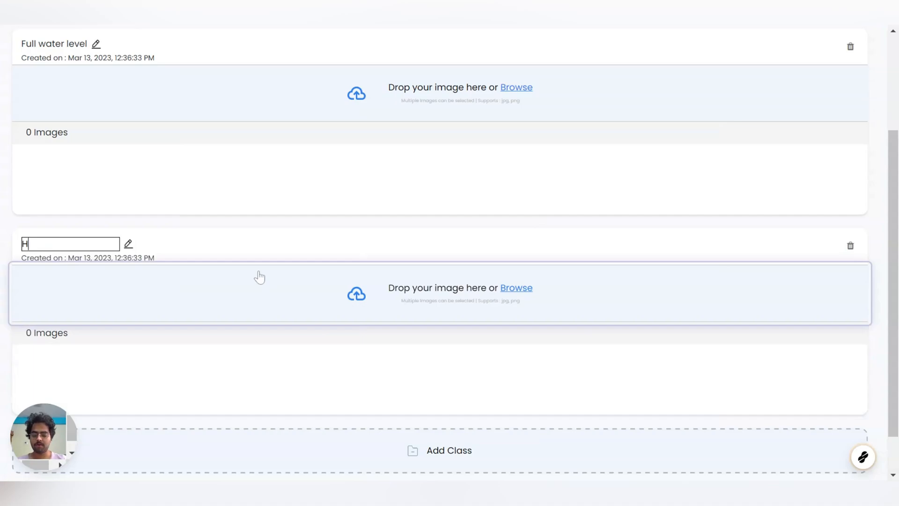
pyautogui.write('alf water level')
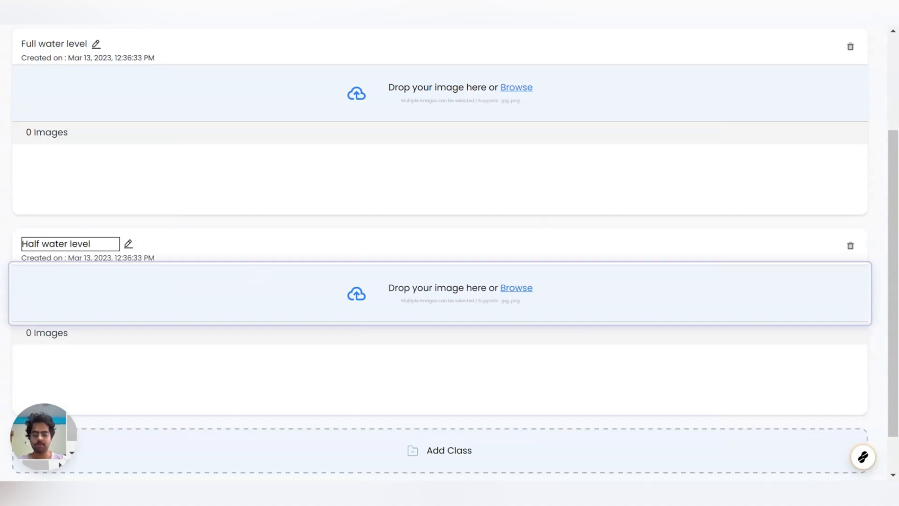
pyautogui.press('Return')
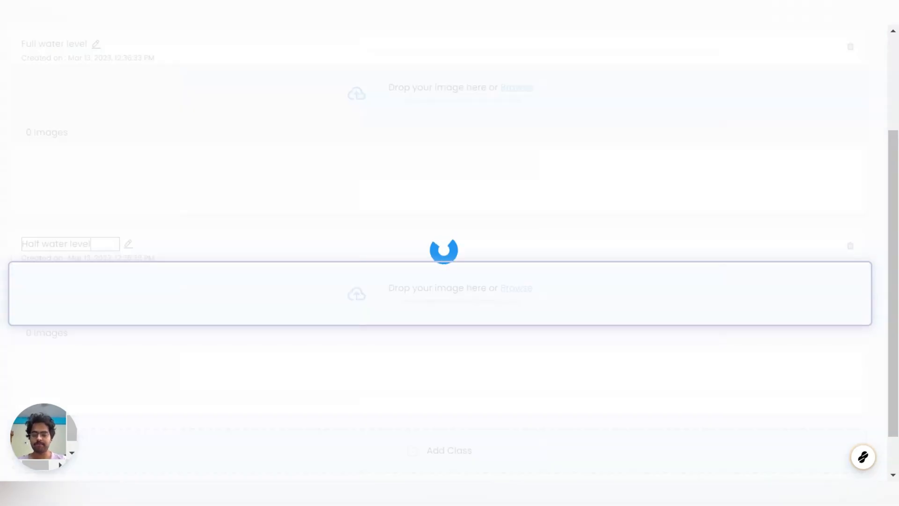
# Add a third class to the model and name it "Overflowing level"
pyautogui.scroll(-1, 275, 297)
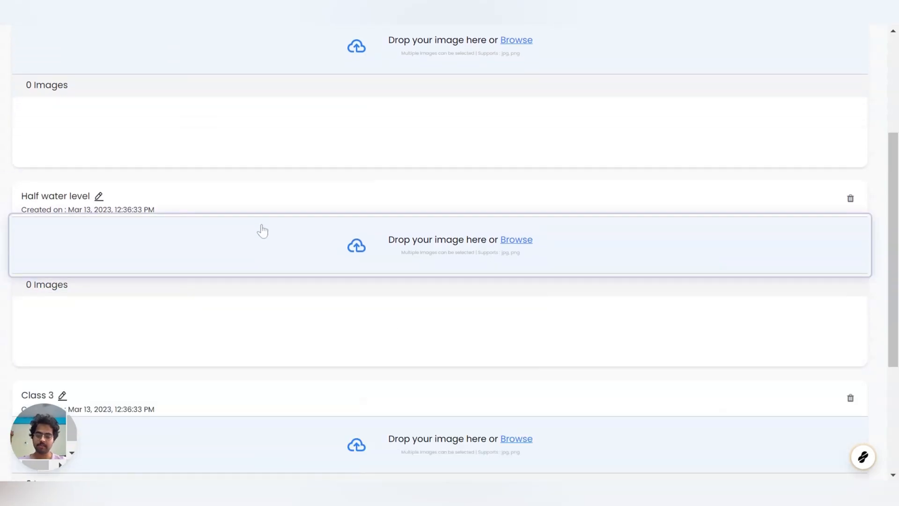
pyautogui.scroll(4, 259, 230)
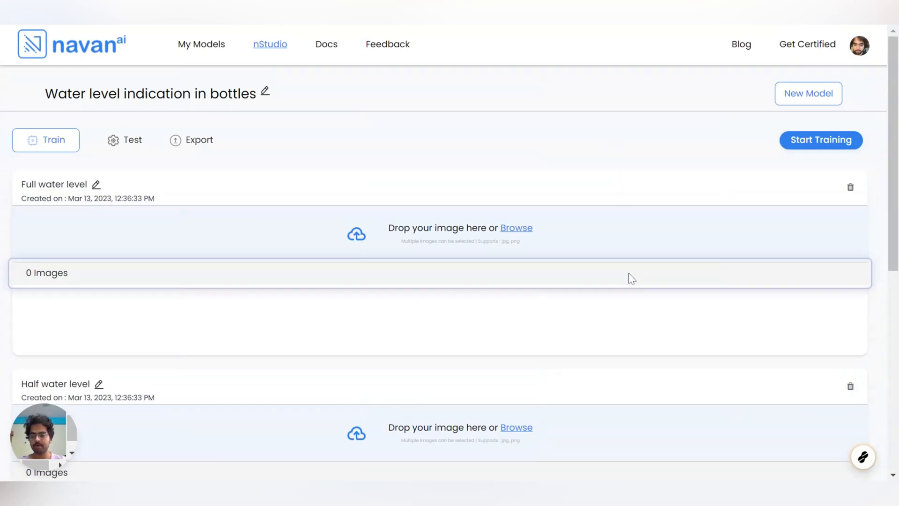
pyautogui.scroll(-6, 644, 319)
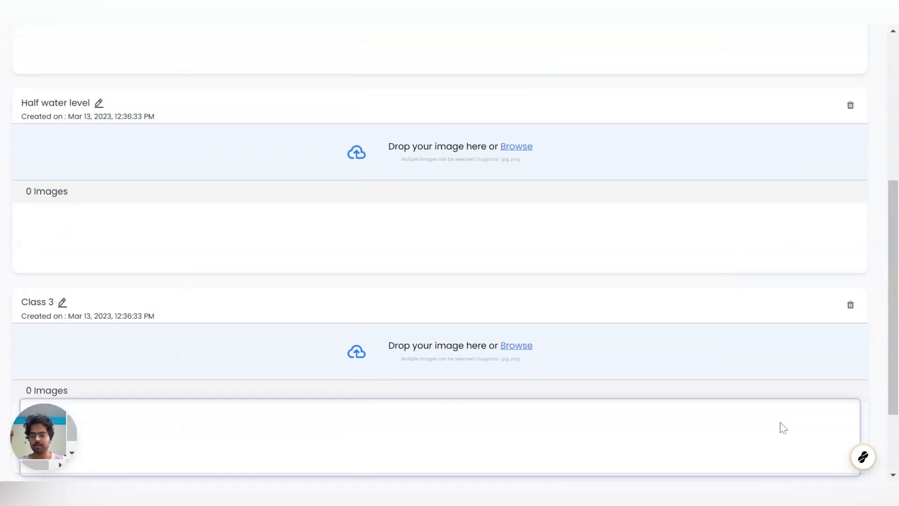
pyautogui.scroll(-2, 783, 428)
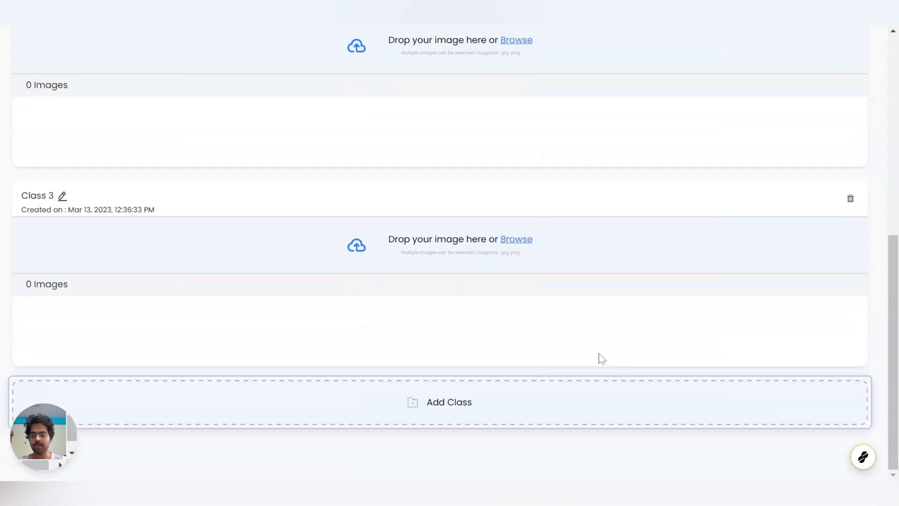
pyautogui.click(63, 197)
pyautogui.write('Overflo')
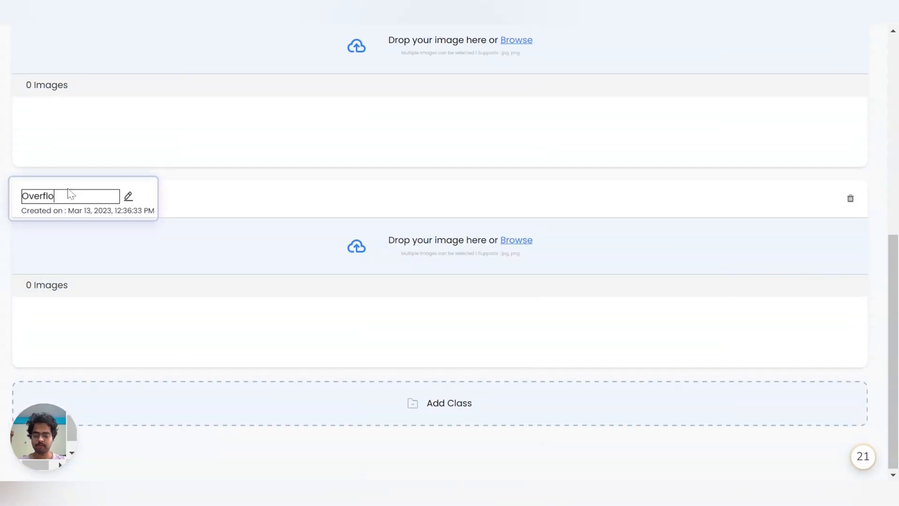
pyautogui.write('wing le')
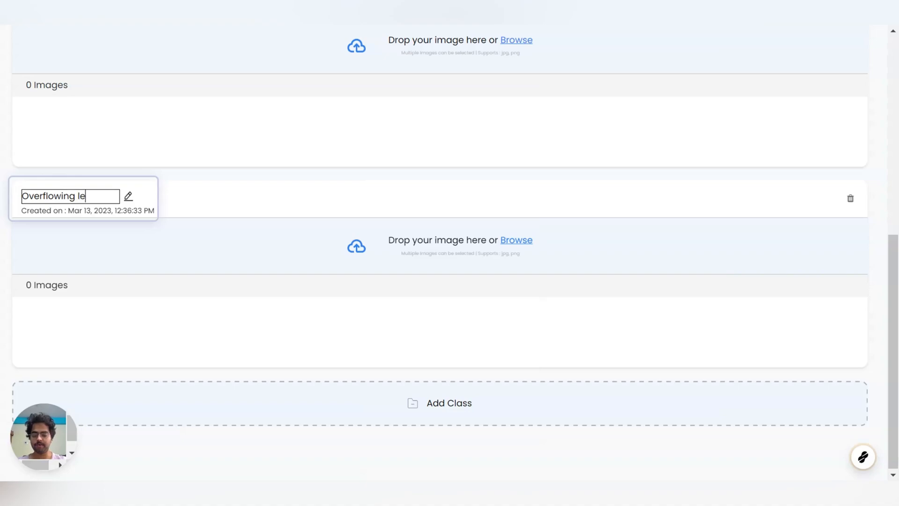
pyautogui.write('vel')
pyautogui.press('Return')
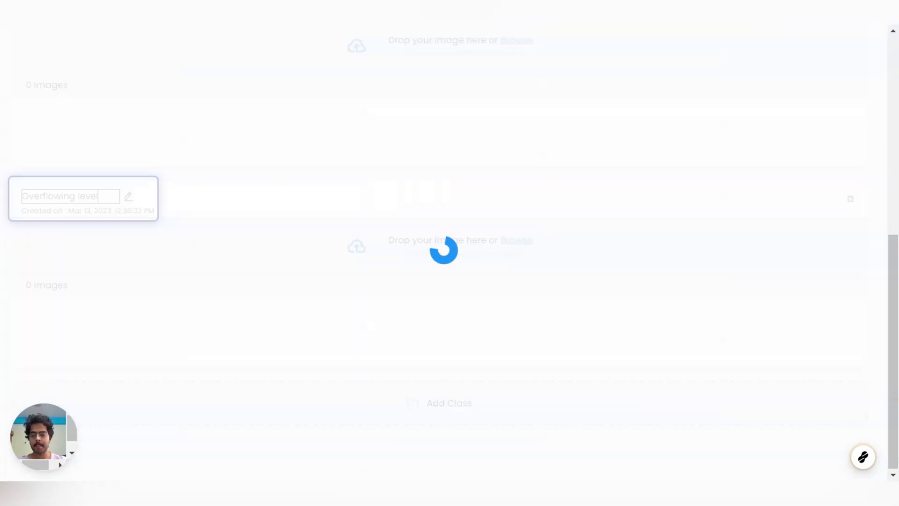
# Upload 100 training images to the Full water level class and 100 to the Half water level class
pyautogui.scroll(10, 489, 126)
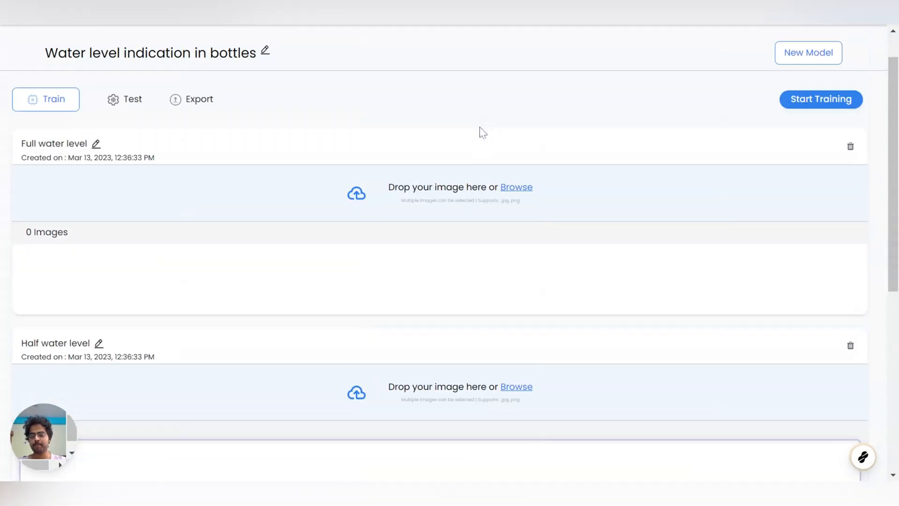
pyautogui.click(531, 229)
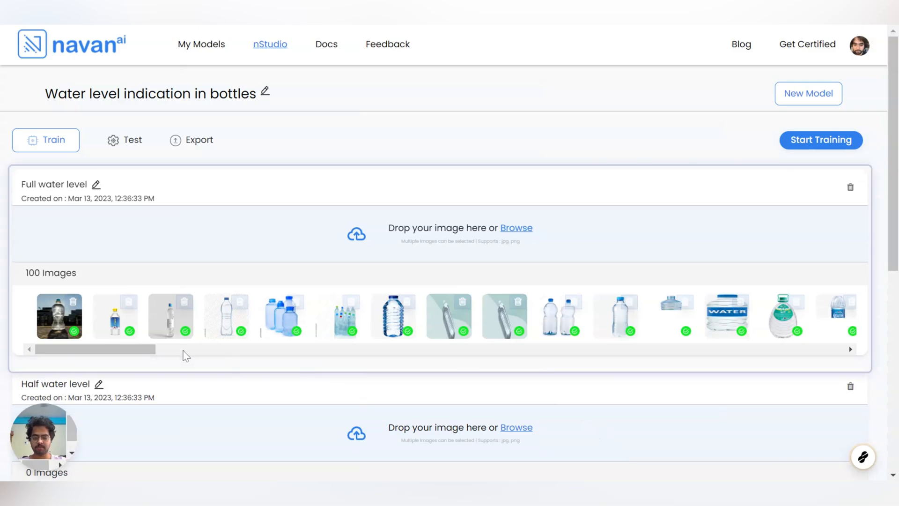
pyautogui.scroll(-5, 386, 360)
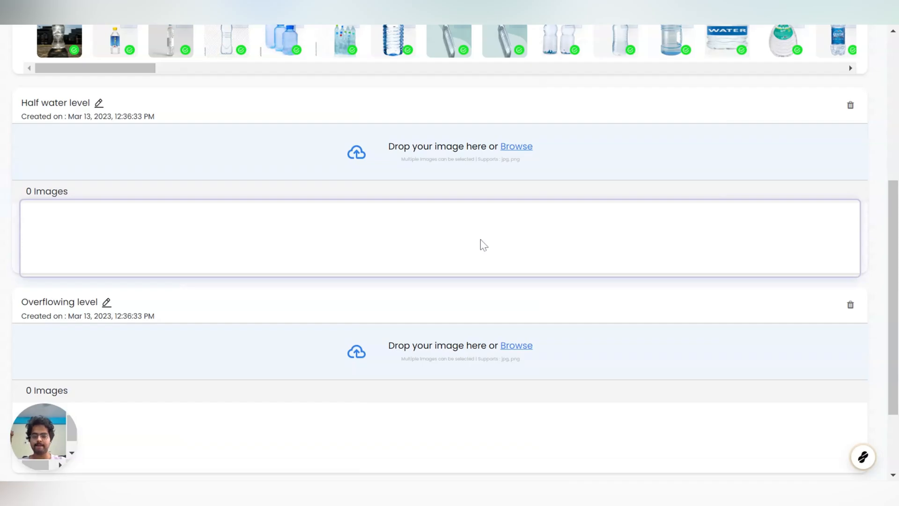
pyautogui.click(585, 320)
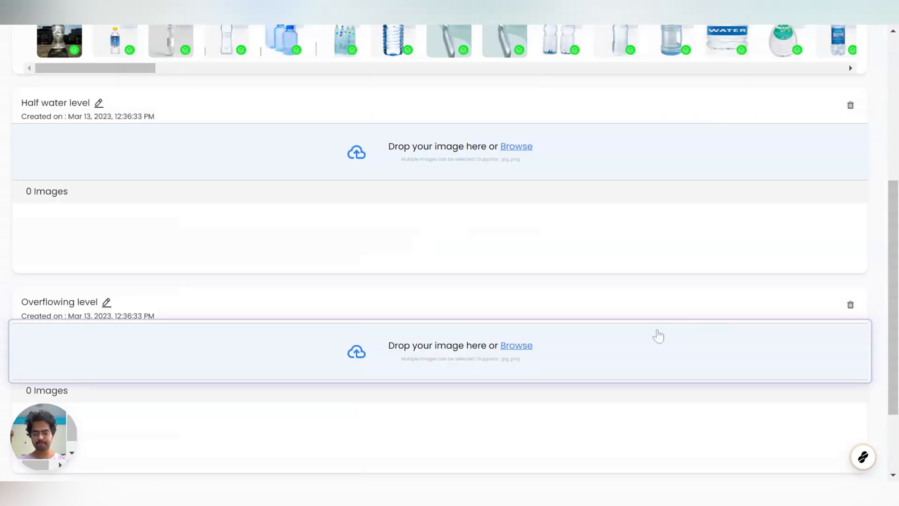
# Upload the training images for the Overflowing level class
pyautogui.scroll(-2, 656, 332)
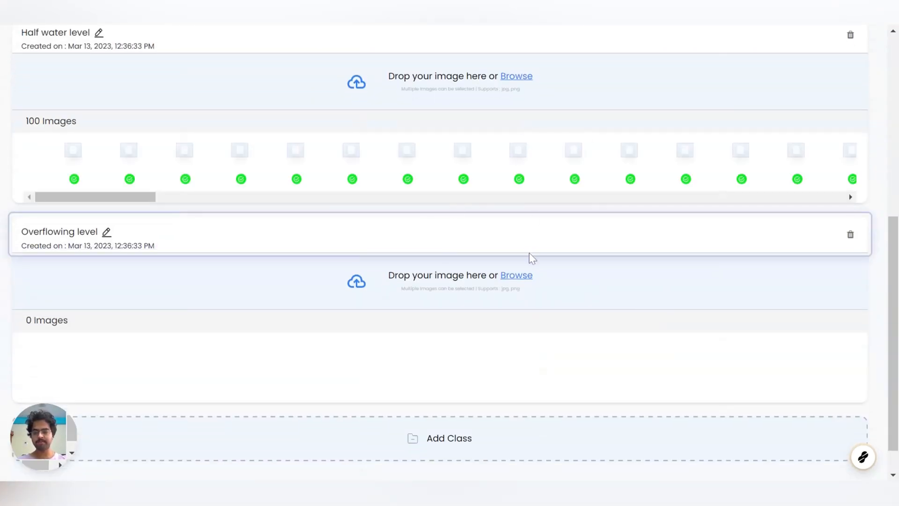
pyautogui.click(522, 280)
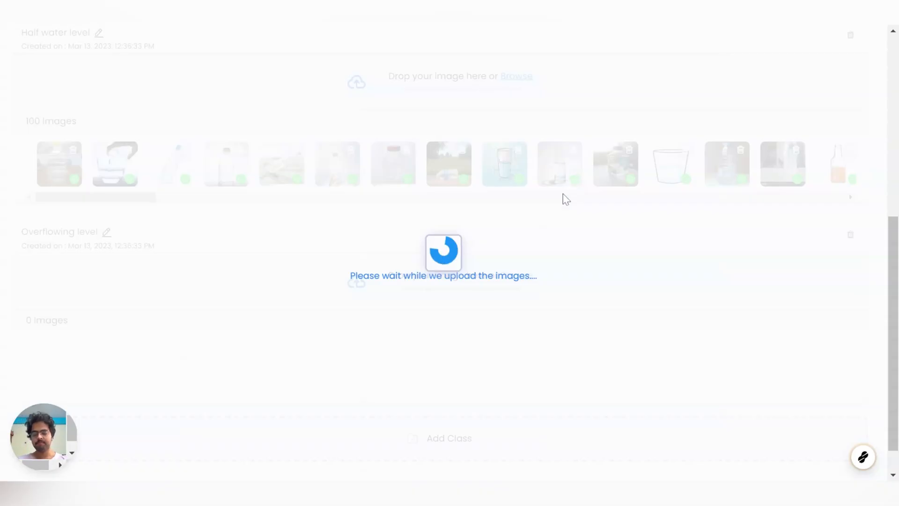
# Check the uploaded images in all three water level classes and start training the model
pyautogui.scroll(-1, 531, 262)
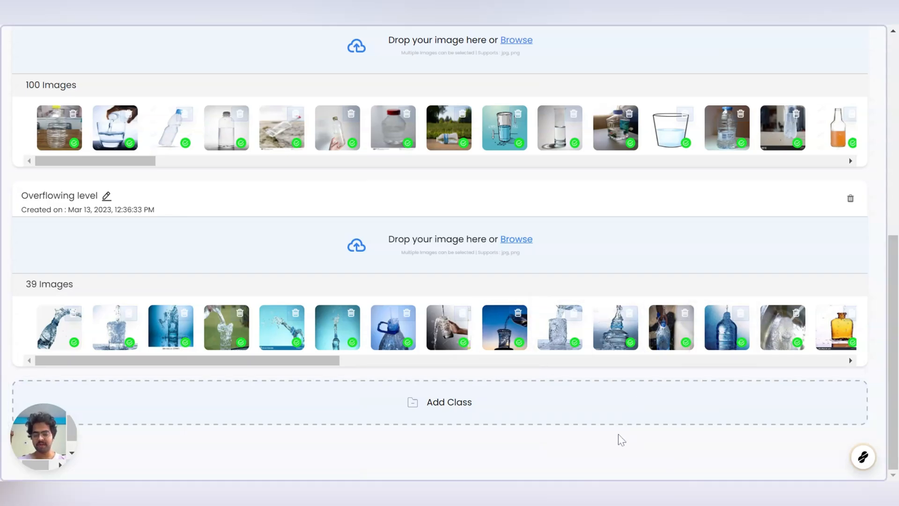
pyautogui.scroll(5, 618, 438)
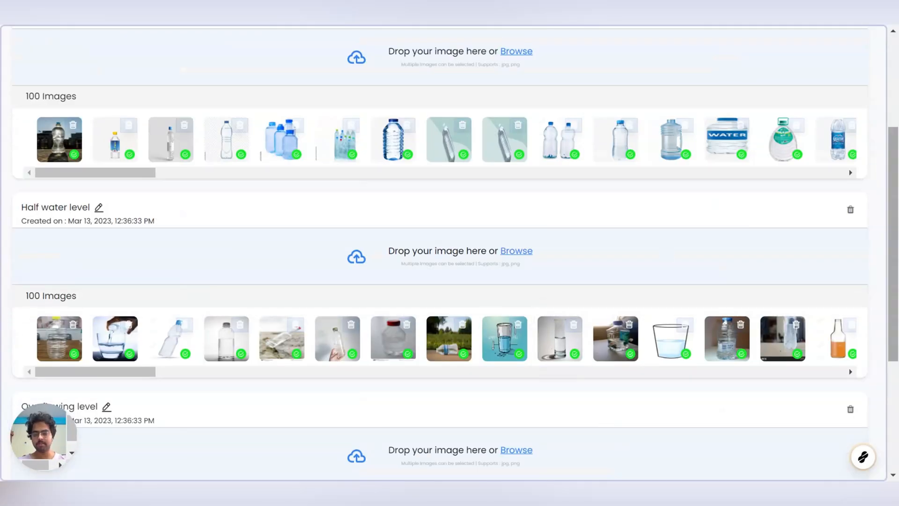
pyautogui.scroll(3, 701, 229)
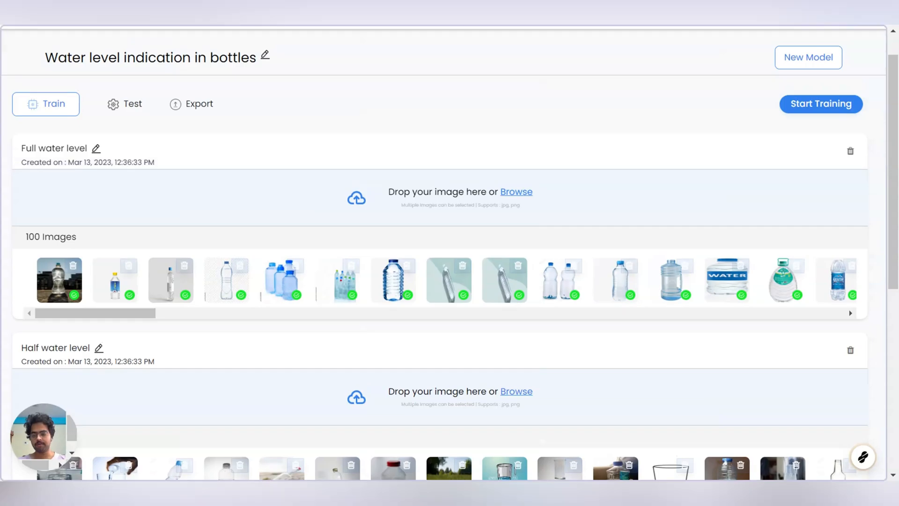
pyautogui.scroll(-6, 449, 267)
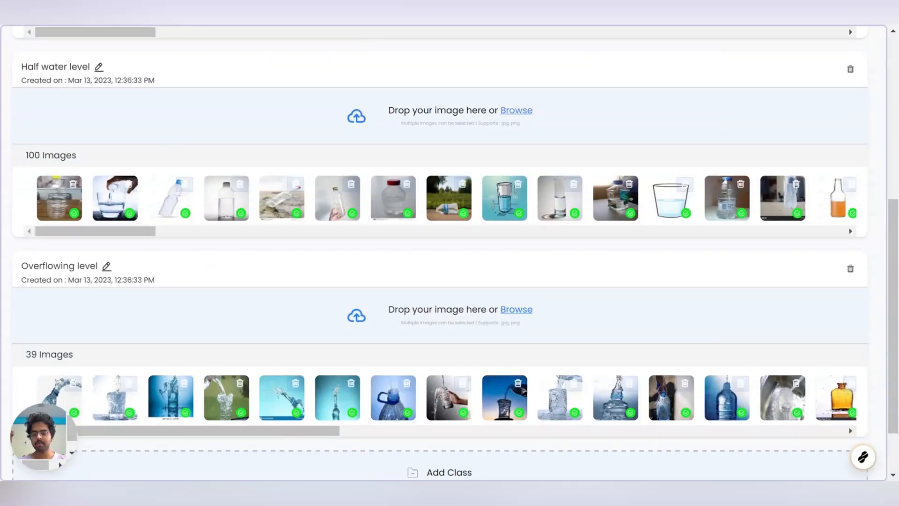
pyautogui.scroll(-2, 713, 359)
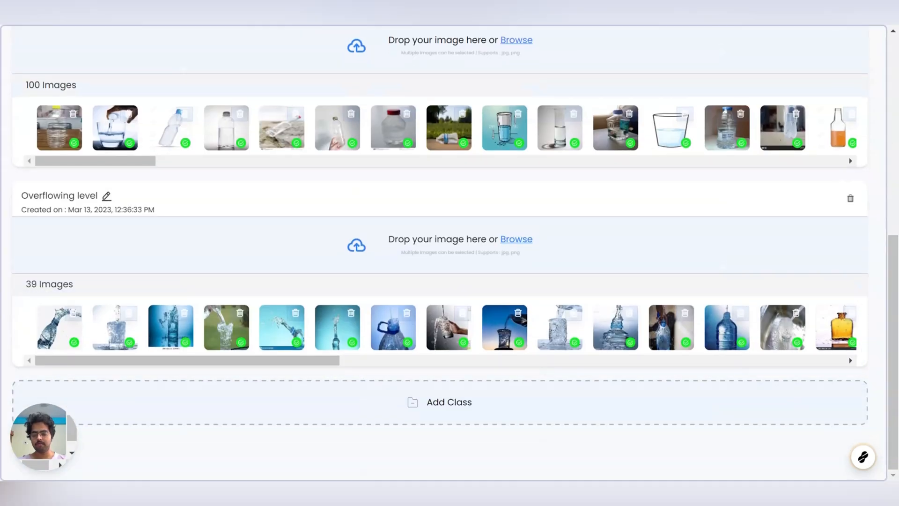
pyautogui.scroll(8, 843, 454)
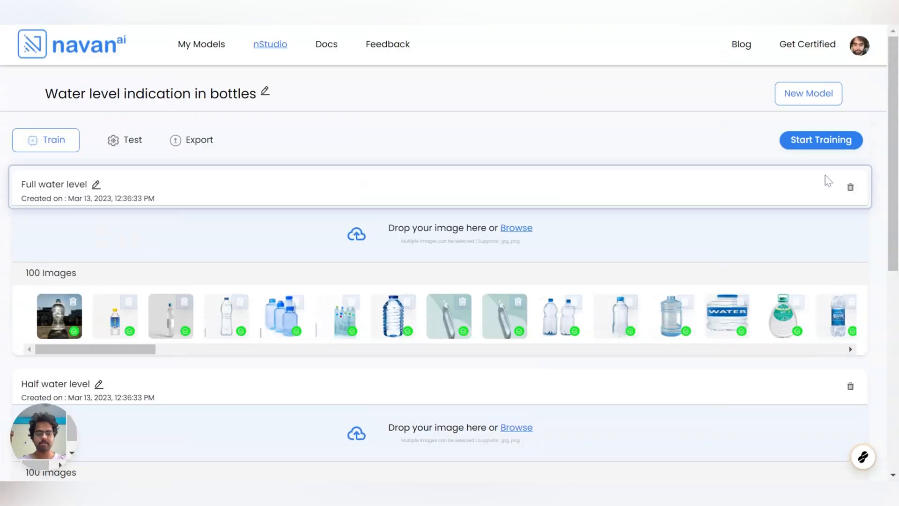
pyautogui.click(829, 140)
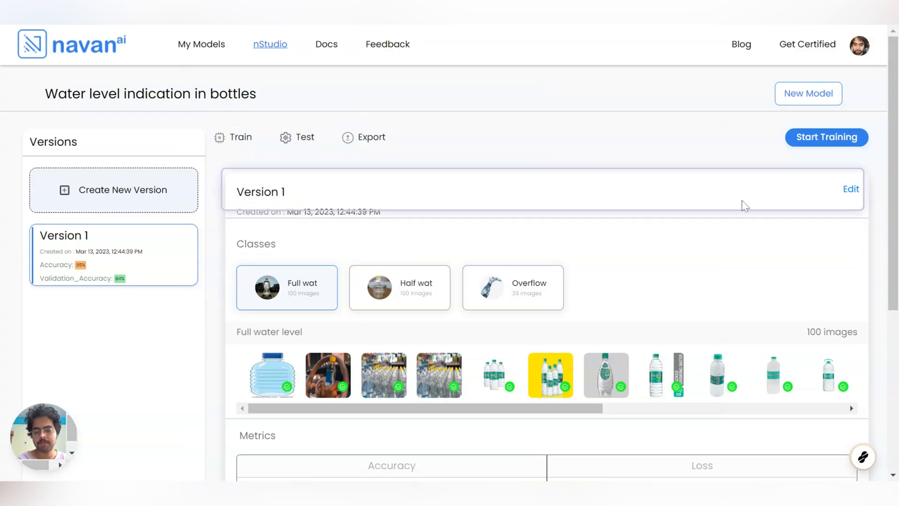
# Test Version 1 of the trained model with images of a half-filled bottle and a full water bottle
pyautogui.scroll(-3, 741, 203)
pyautogui.scroll(-2, 577, 281)
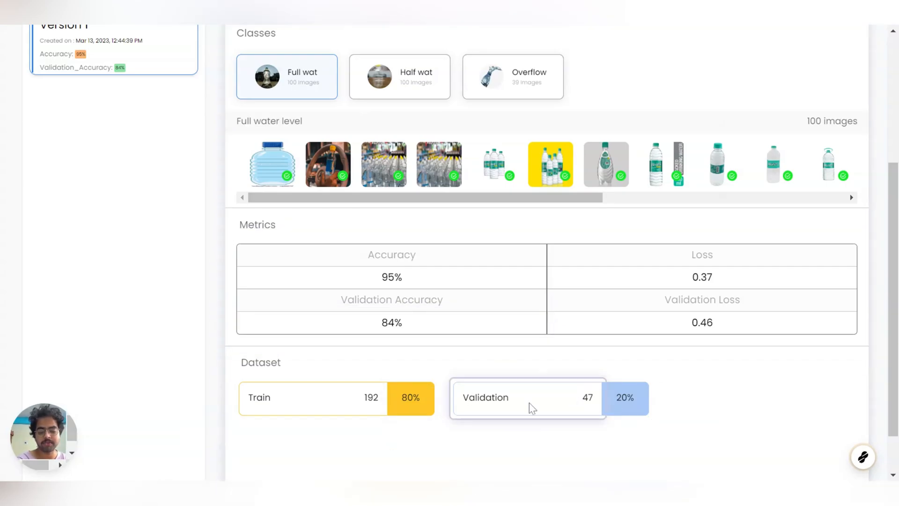
pyautogui.scroll(5, 426, 147)
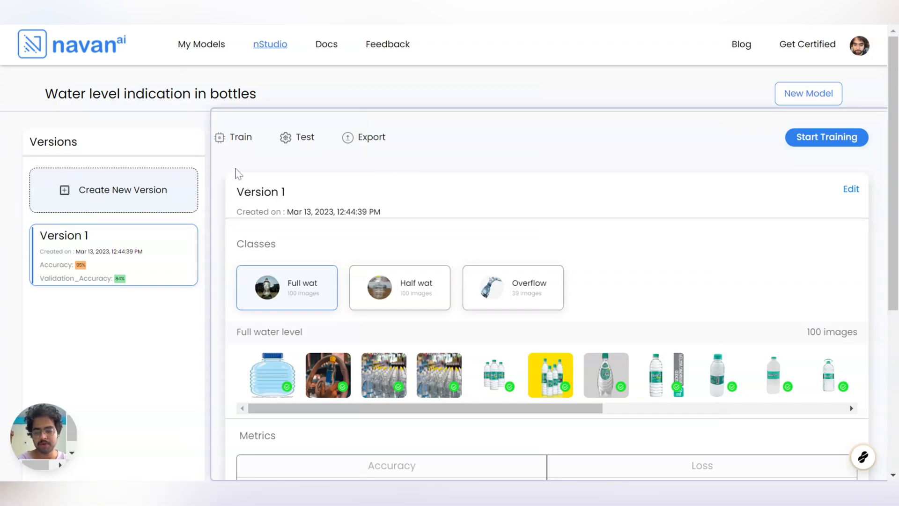
pyautogui.click(302, 140)
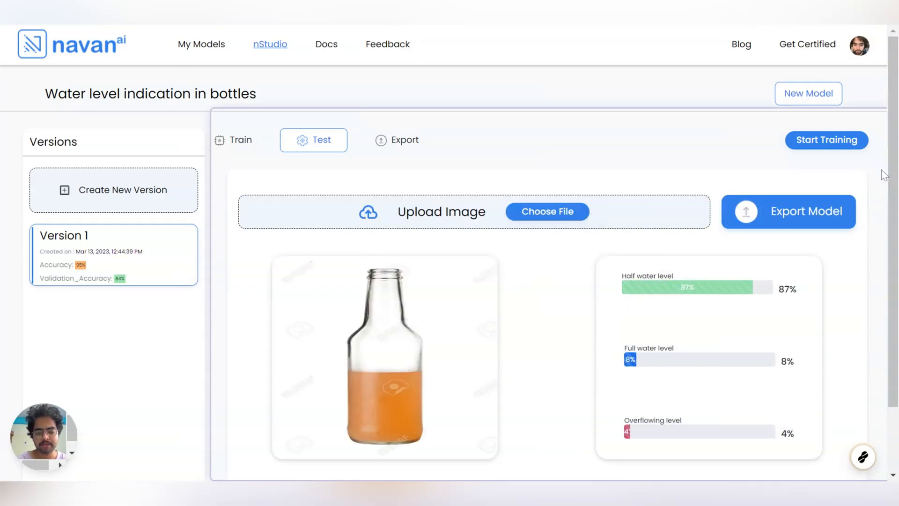
pyautogui.scroll(-2, 884, 175)
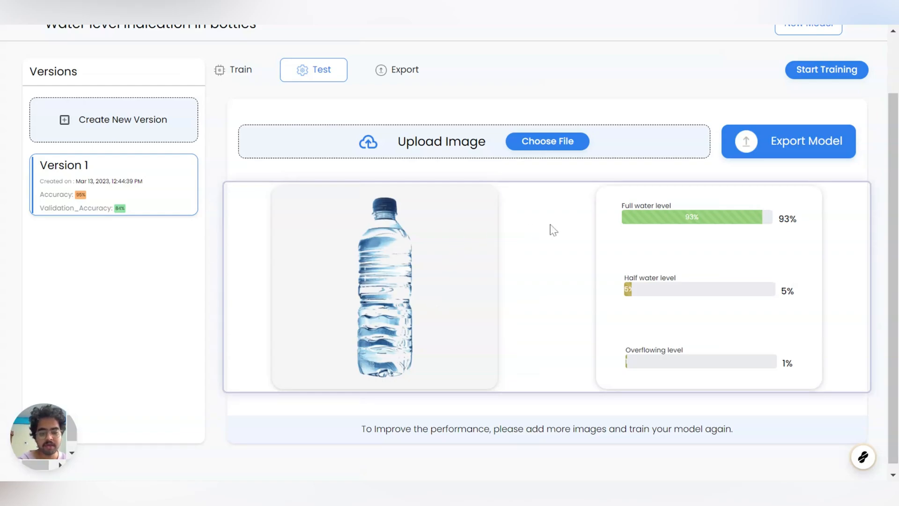
pyautogui.scroll(-1, 556, 225)
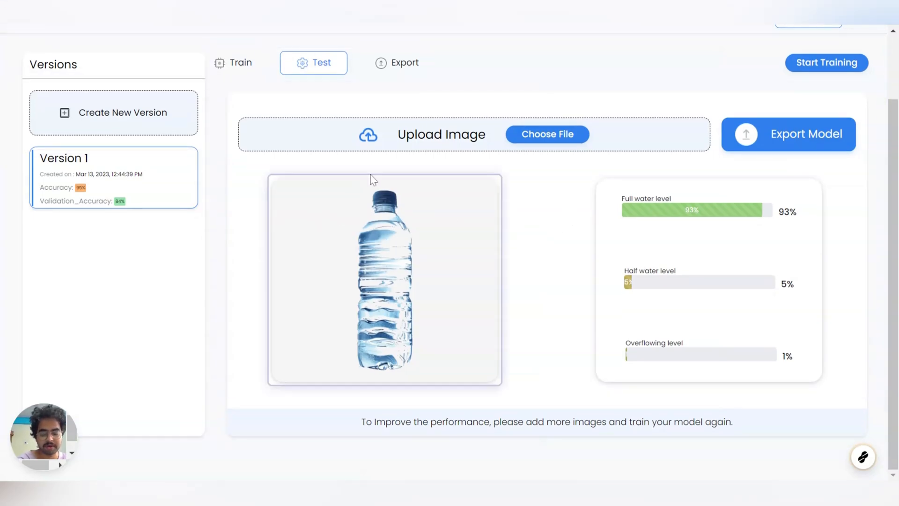
pyautogui.scroll(2, 449, 197)
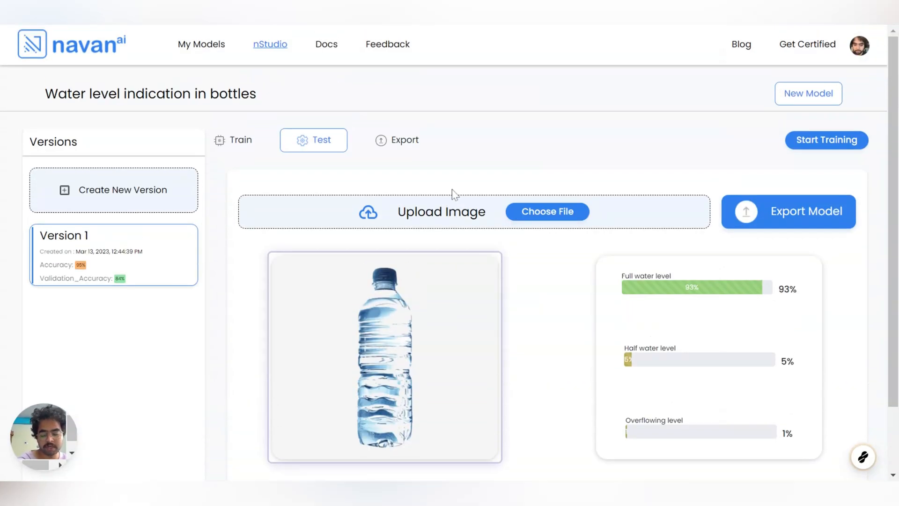
# Review the model's export options, including the Docker image download and the instructions for deploying the model as an API
pyautogui.click(414, 137)
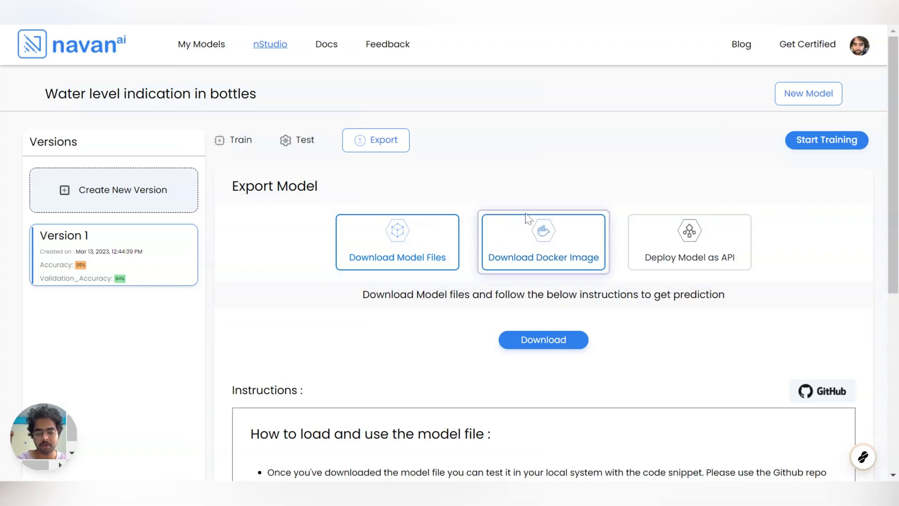
pyautogui.click(570, 223)
pyautogui.click(737, 244)
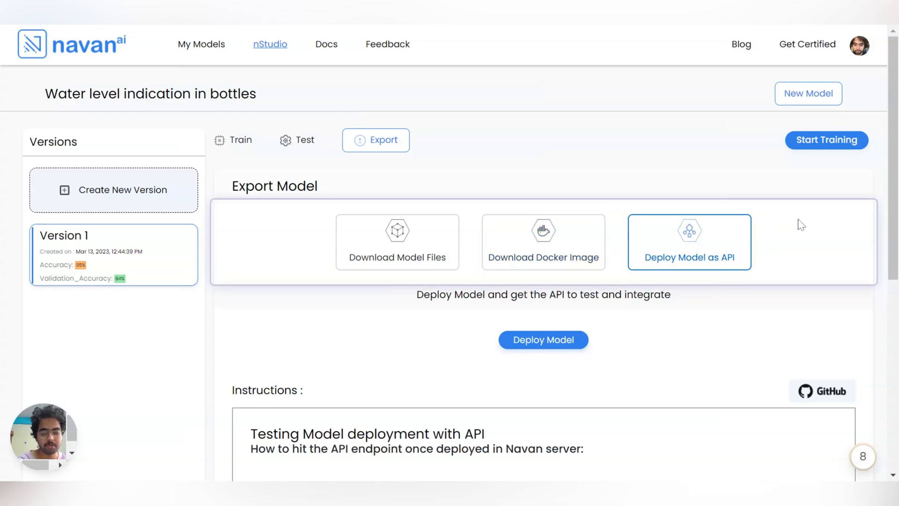
pyautogui.scroll(-8, 801, 225)
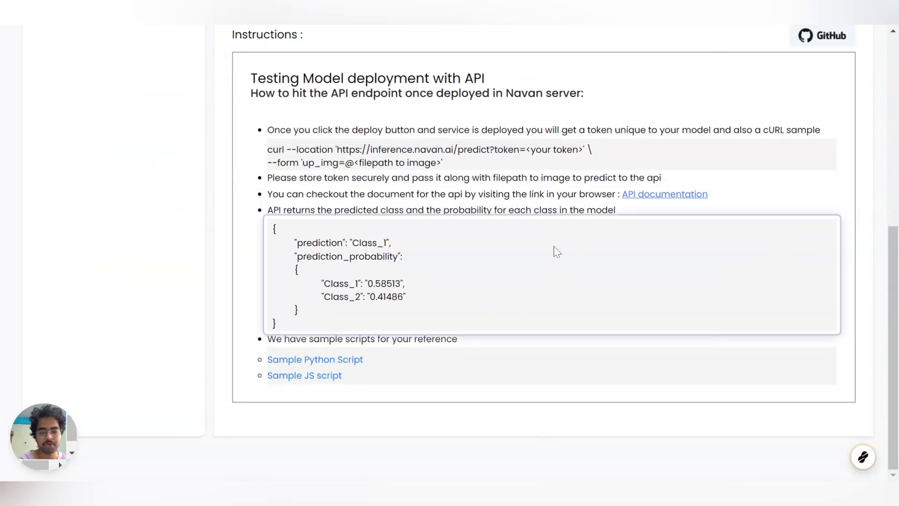
pyautogui.scroll(5, 617, 237)
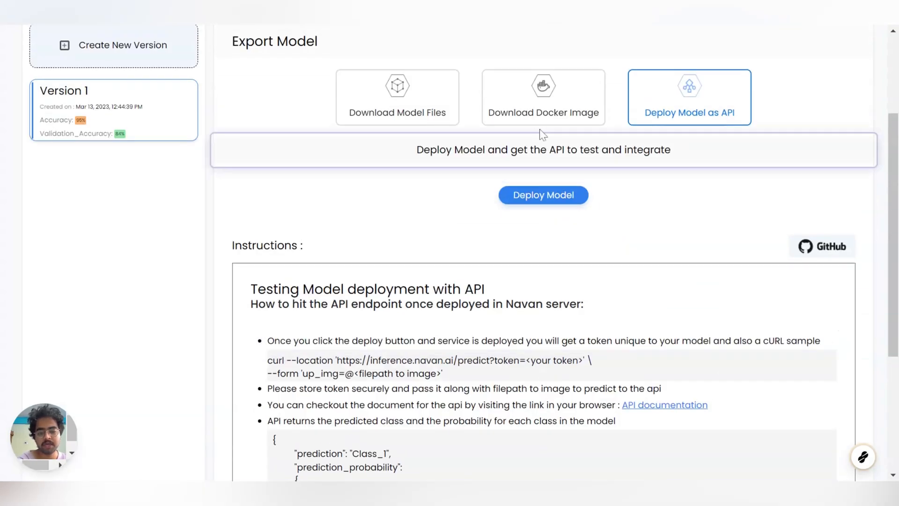
pyautogui.scroll(3, 542, 135)
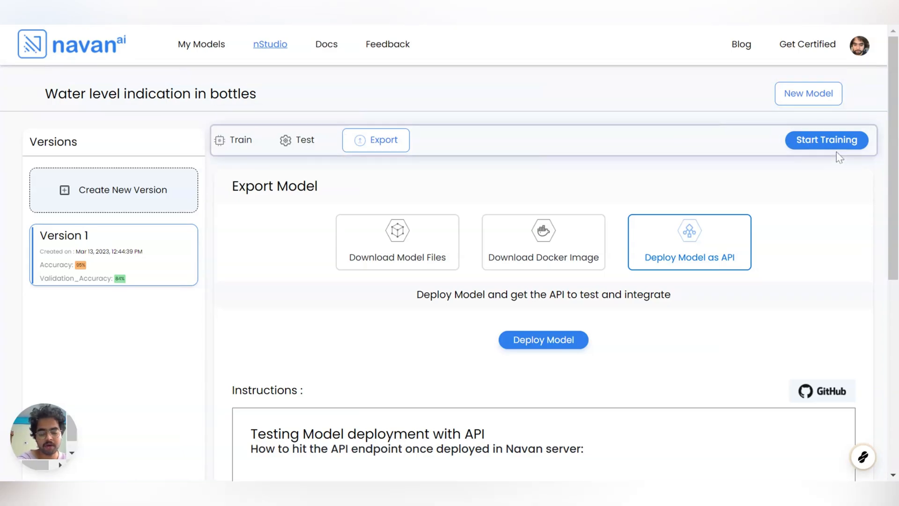
pyautogui.scroll(-8, 838, 157)
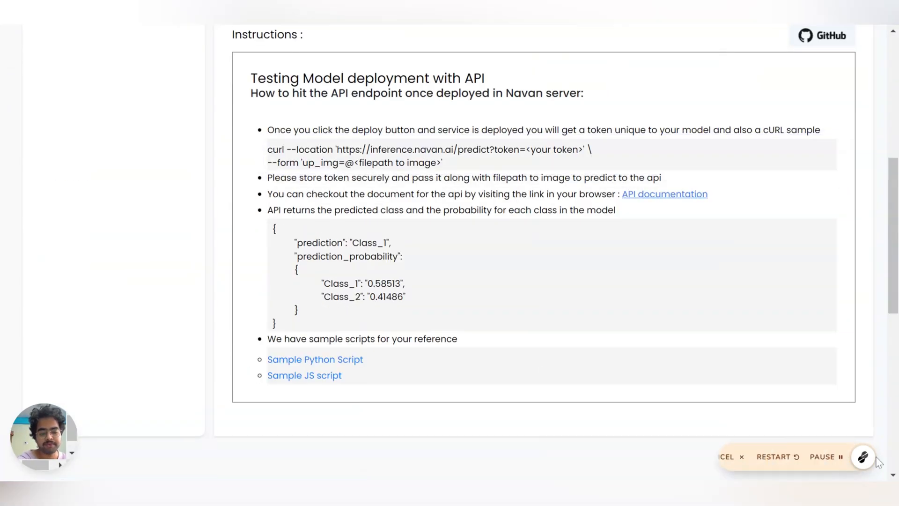